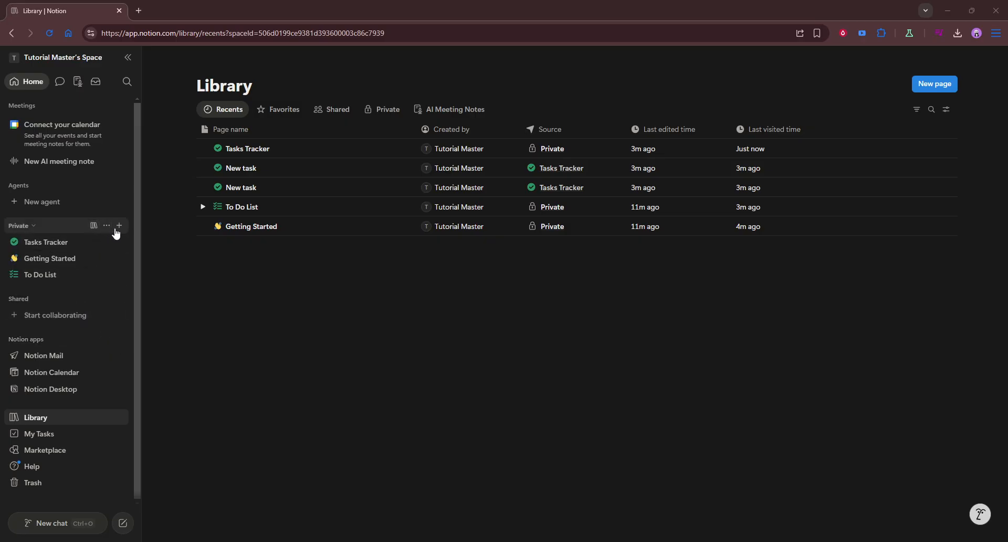
# - Create a new blank page in the Private section of the sidebar
pyautogui.click(119, 228)
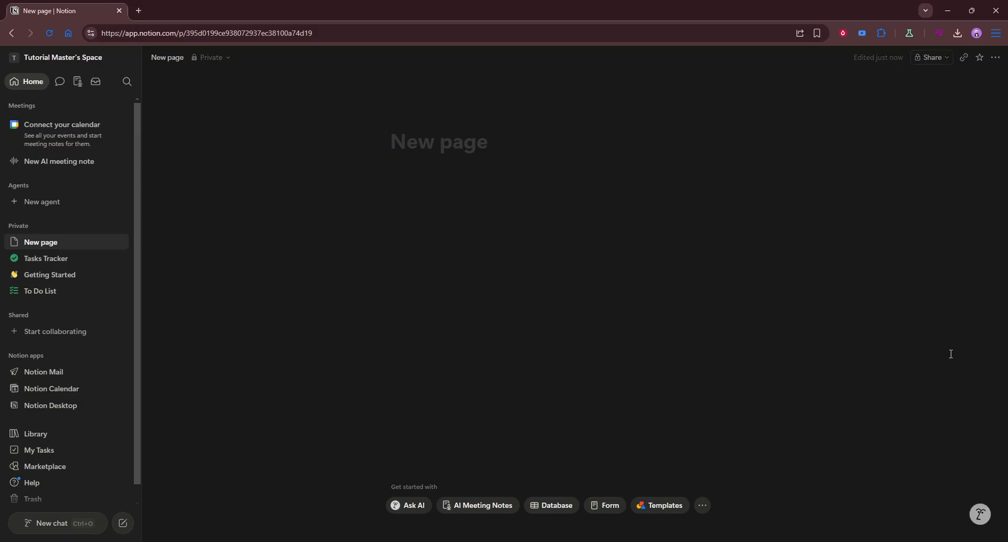
# - Title the page 'Planner' and start an empty block beneath the title
pyautogui.write('Planner')
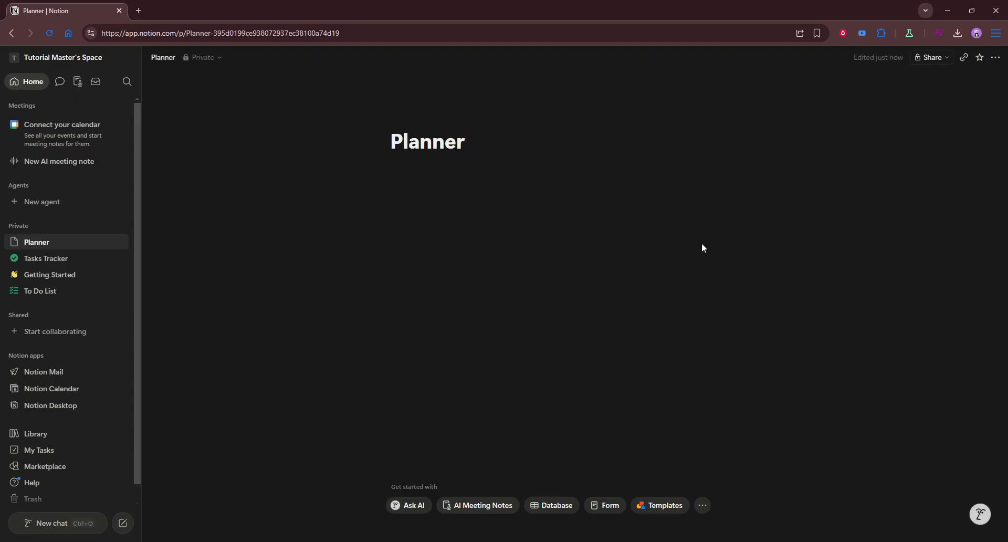
pyautogui.press('Return')
# - Insert an inline Table view database under the Planner title from the slash menu
pyautogui.write('/')
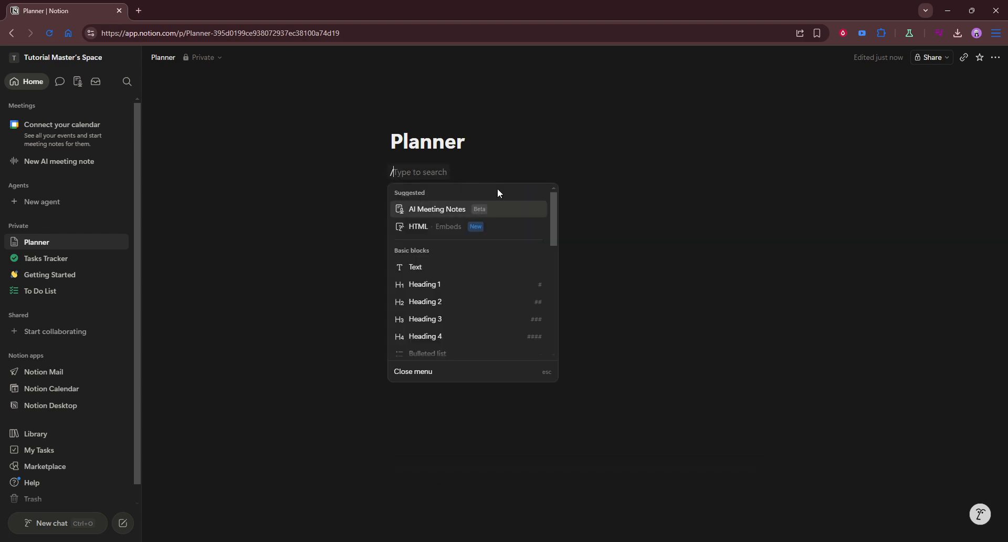
pyautogui.scroll(-2, 492, 299)
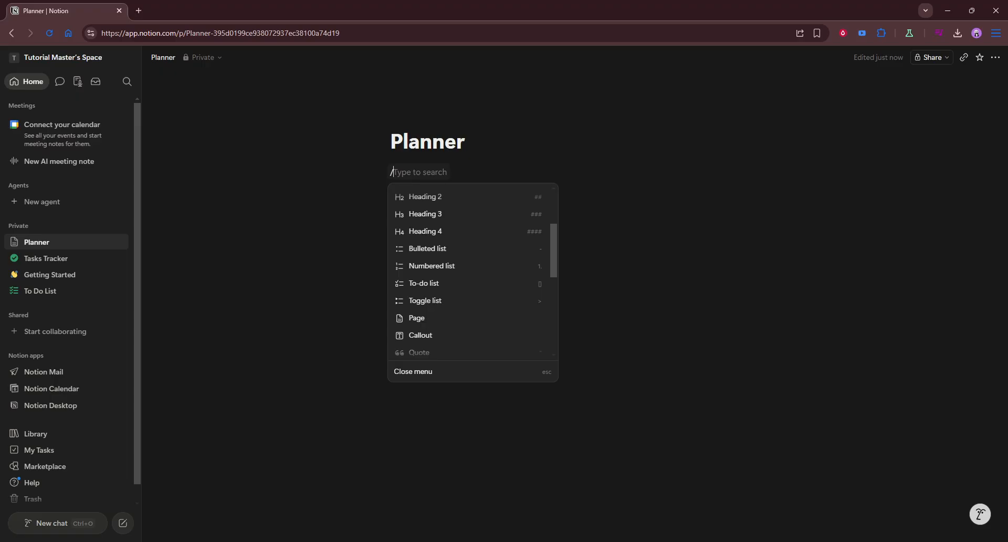
pyautogui.write('taa')
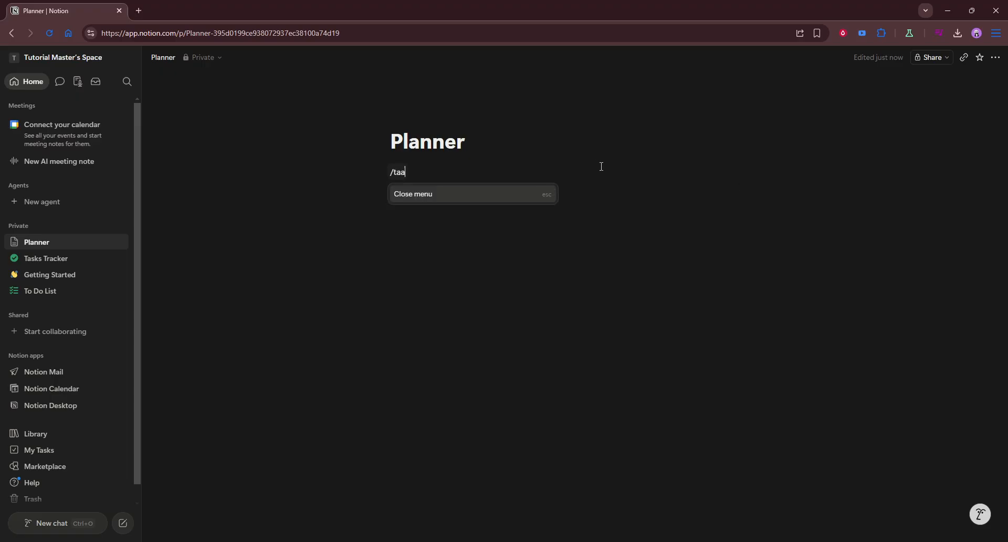
pyautogui.hotkey('ctrl', 'a')
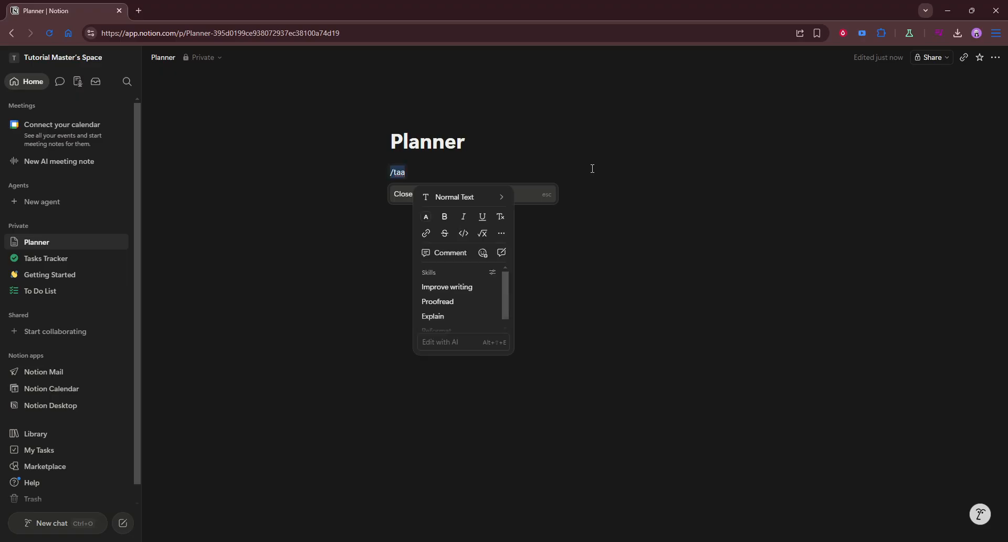
pyautogui.write('/task')
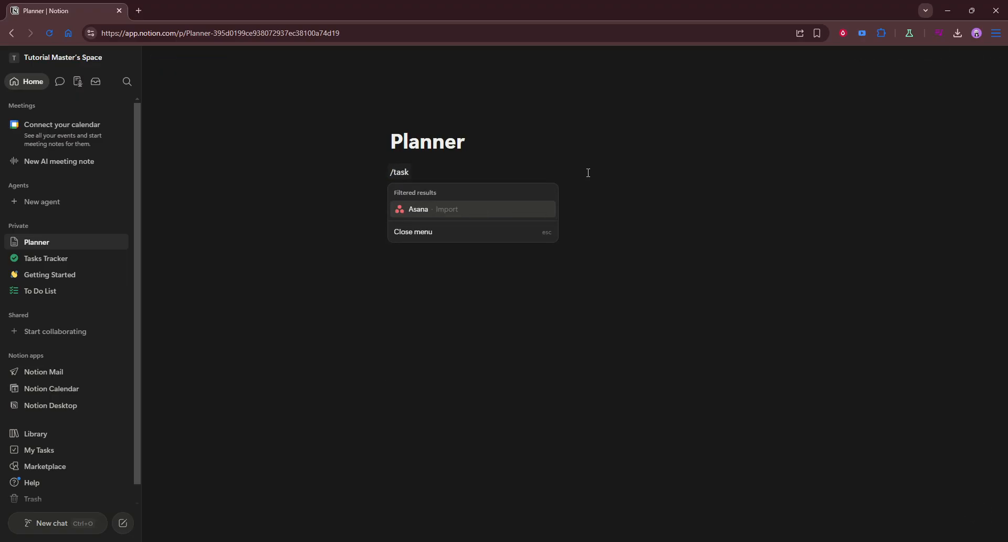
pyautogui.press('BackSpace')
pyautogui.press('BackSpace')
pyautogui.press('BackSpace')
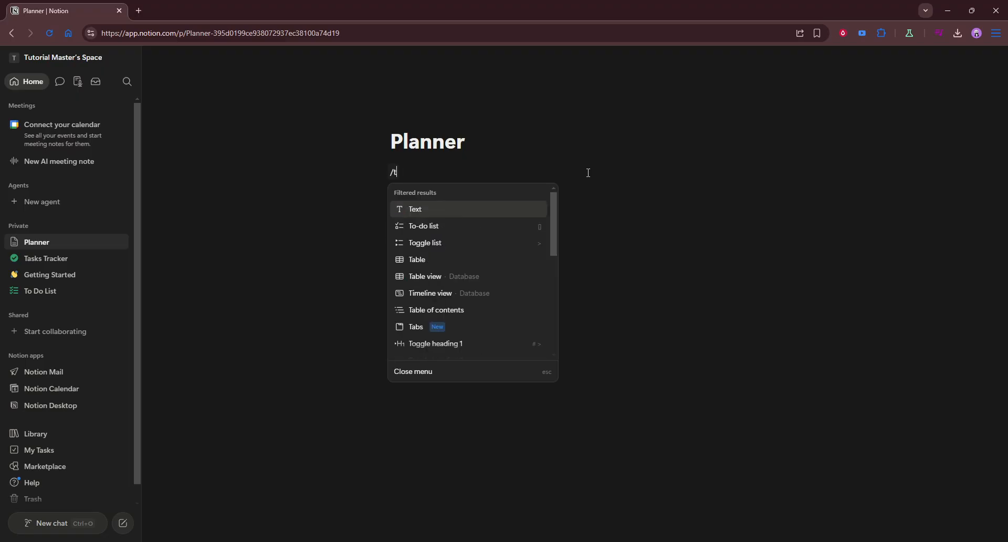
pyautogui.click(493, 276)
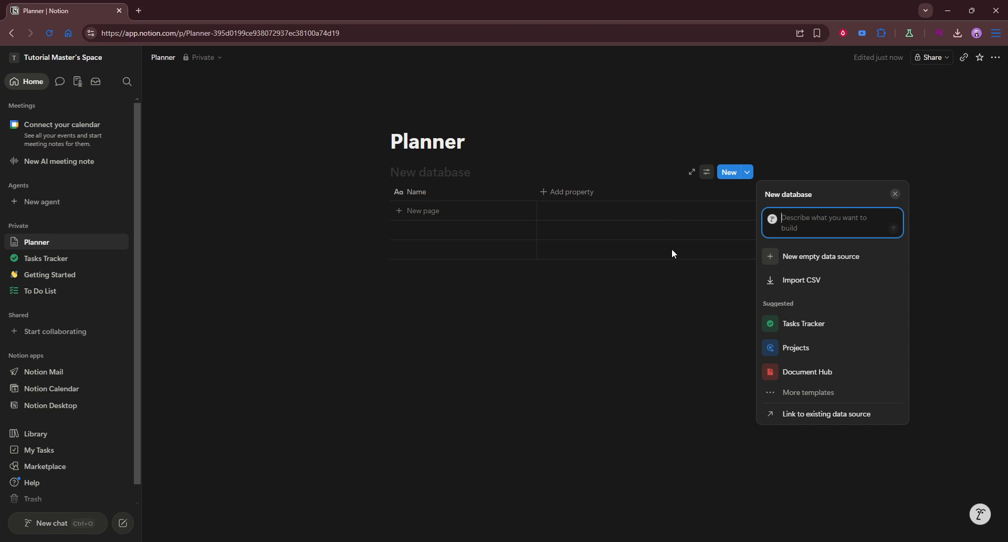
# - Ask Notion AI to build a 'Task' database for the new table
pyautogui.write('Tas')
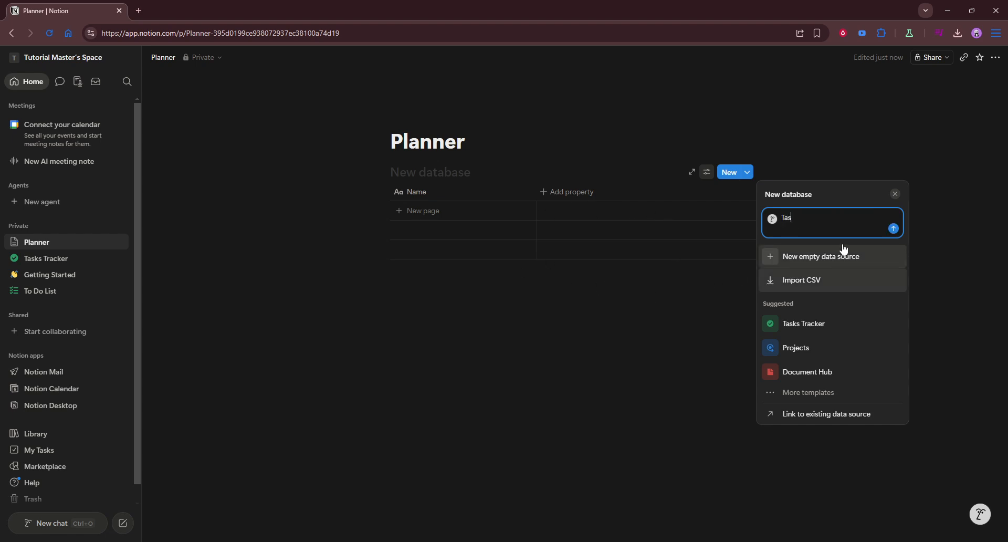
pyautogui.write('k')
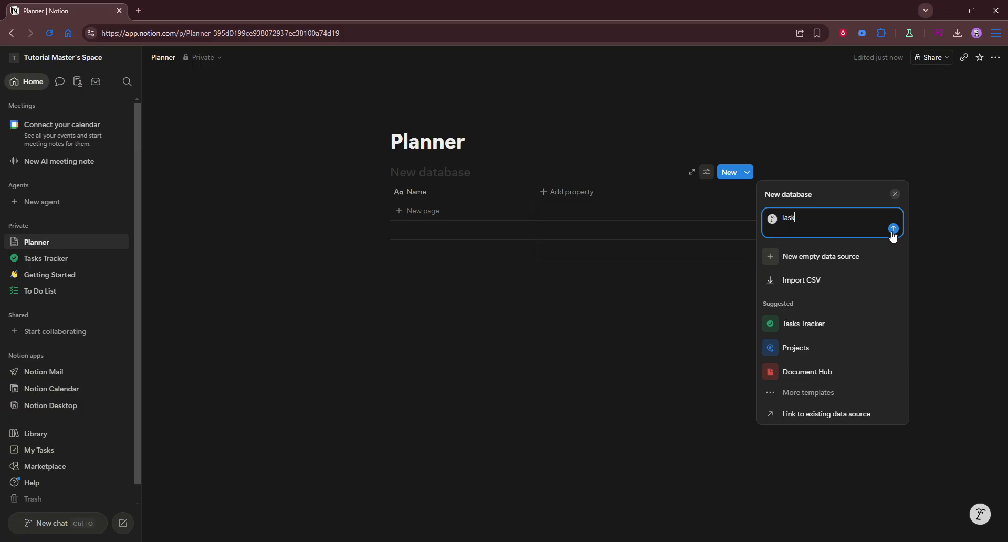
pyautogui.click(894, 229)
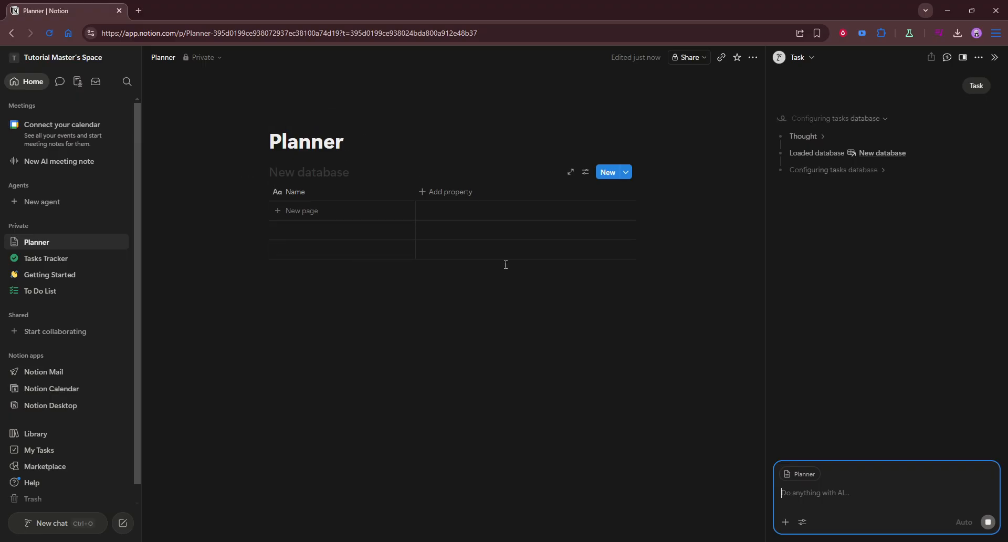
# - Add a Calendar view database, showing July 2026, in a new block below the table
pyautogui.click(463, 298)
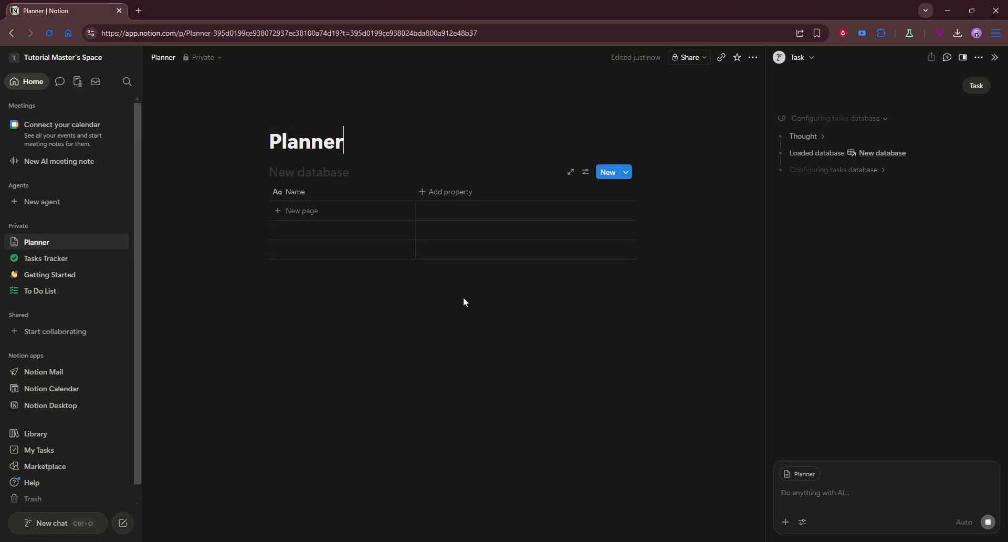
pyautogui.click(425, 288)
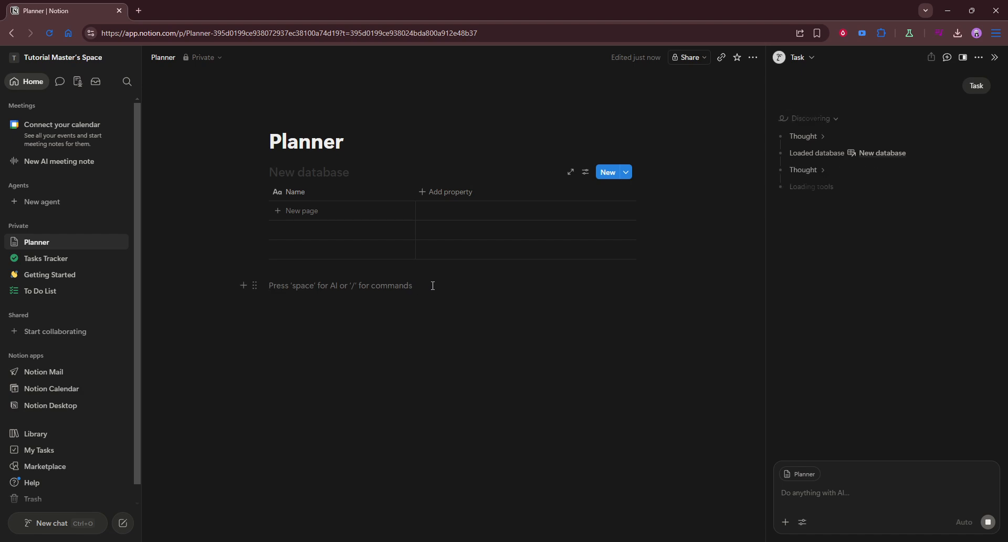
pyautogui.write('/')
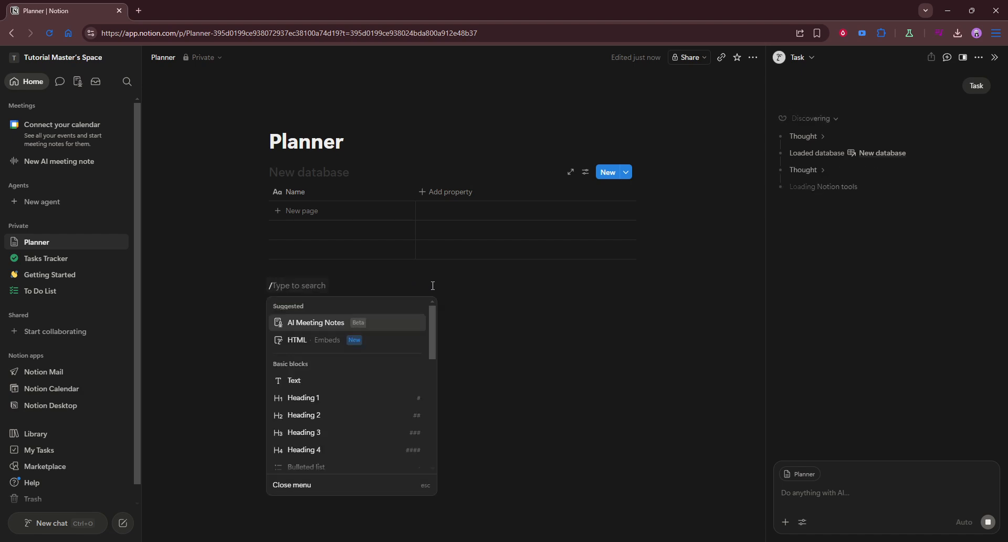
pyautogui.write('calen')
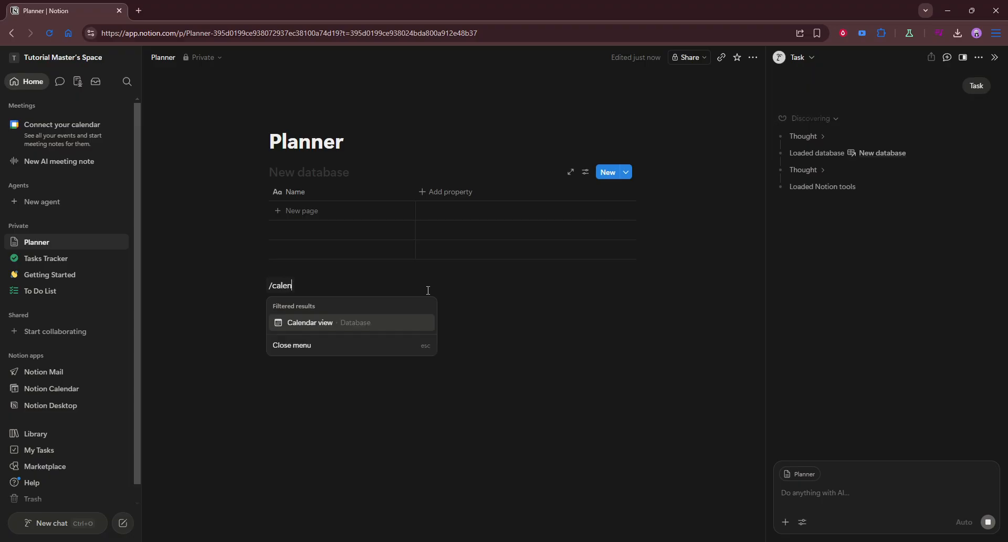
pyautogui.click(364, 326)
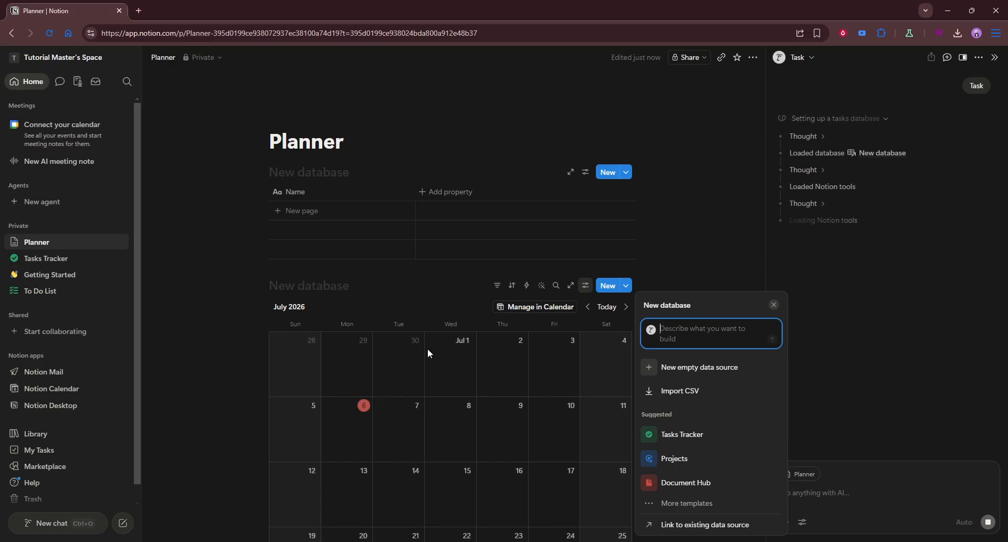
# - Dismiss the calendar database's setup panel and close its view options menu
pyautogui.click(714, 260)
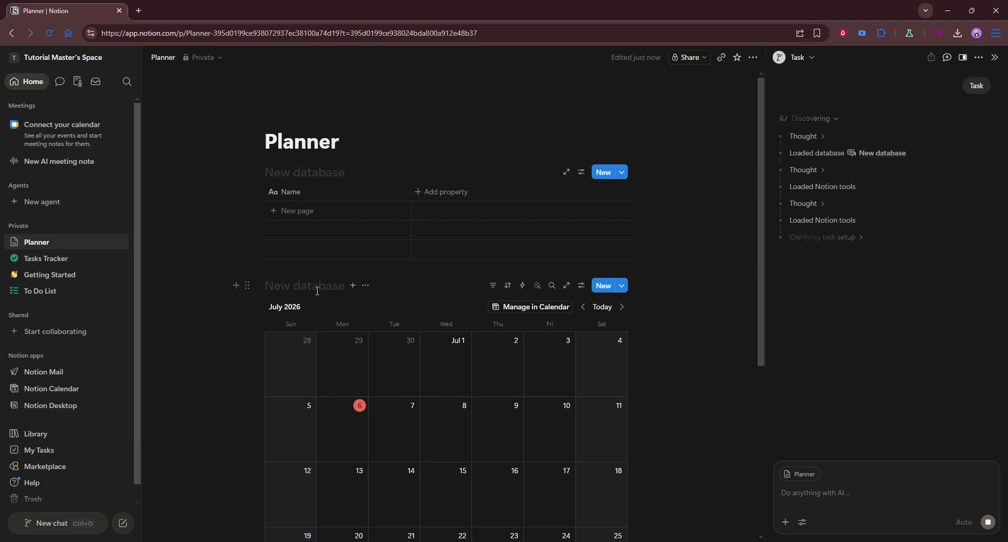
pyautogui.click(364, 286)
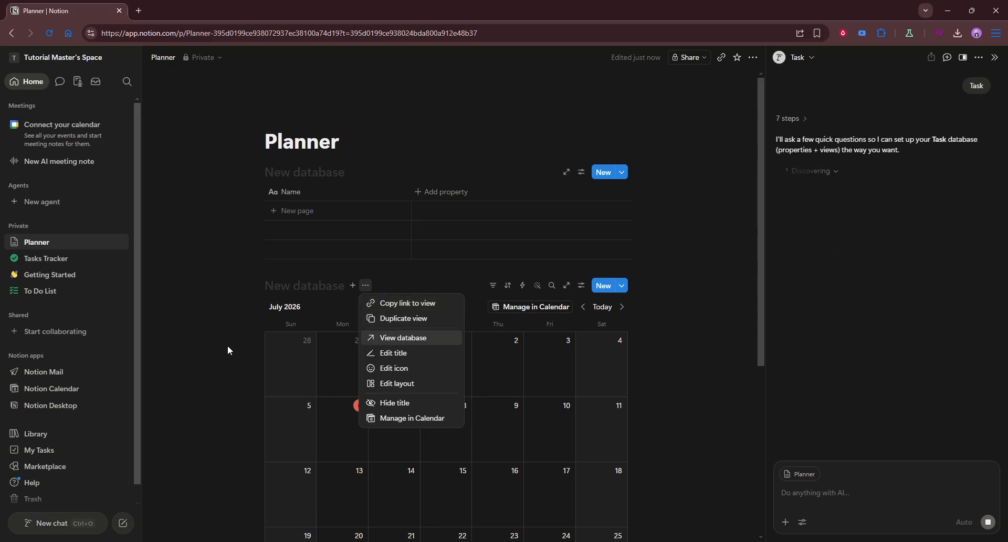
pyautogui.click(207, 335)
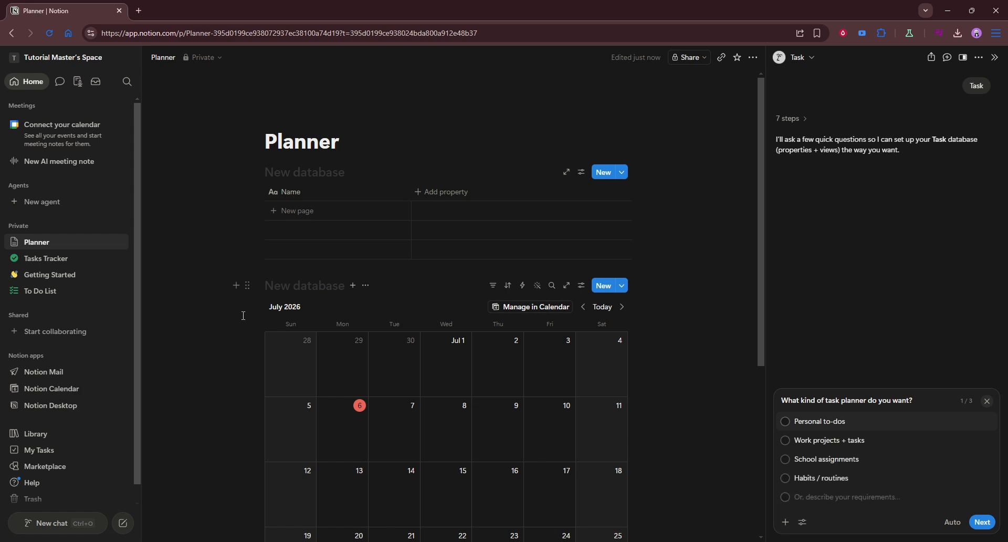
# - Answer the AI's planner-type question with School assignments
pyautogui.click(567, 231)
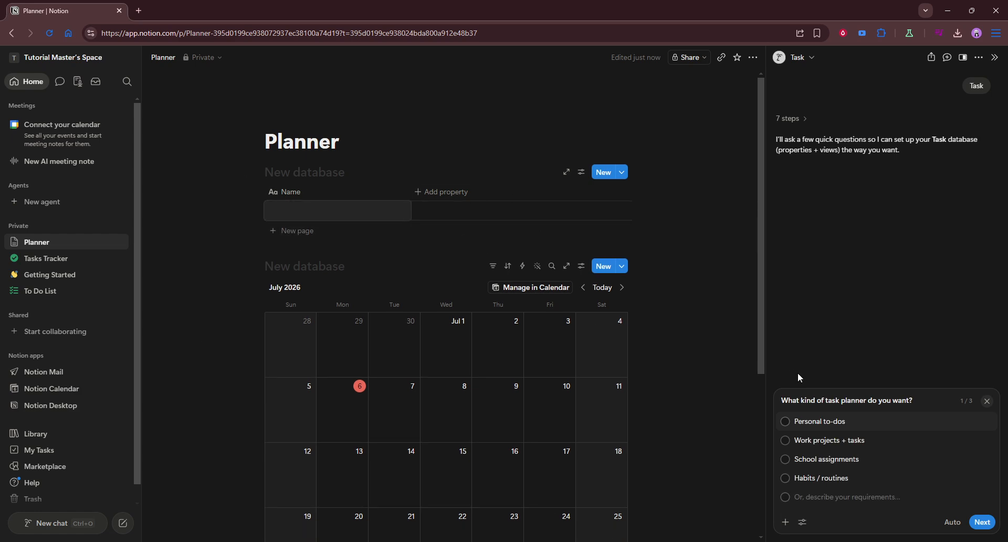
pyautogui.press('Escape')
pyautogui.click(784, 422)
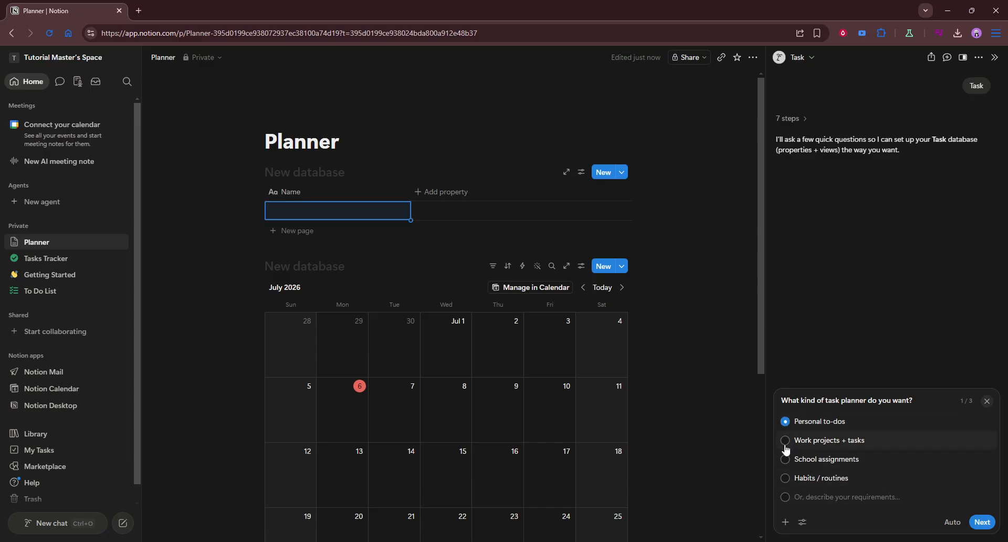
pyautogui.click(784, 440)
pyautogui.click(785, 459)
pyautogui.click(980, 522)
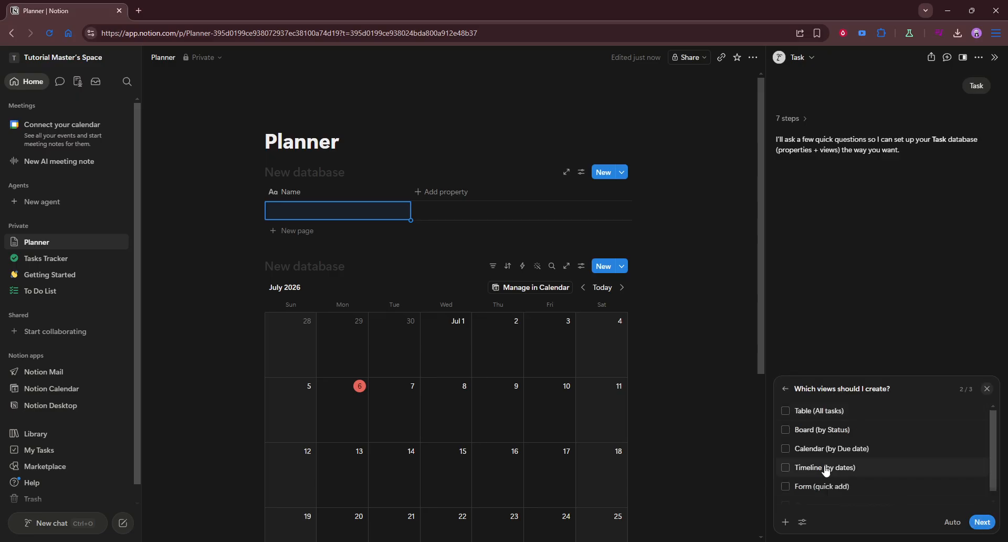
# - Request a Table (All tasks) view and a Due date property, then send the answers
pyautogui.click(785, 411)
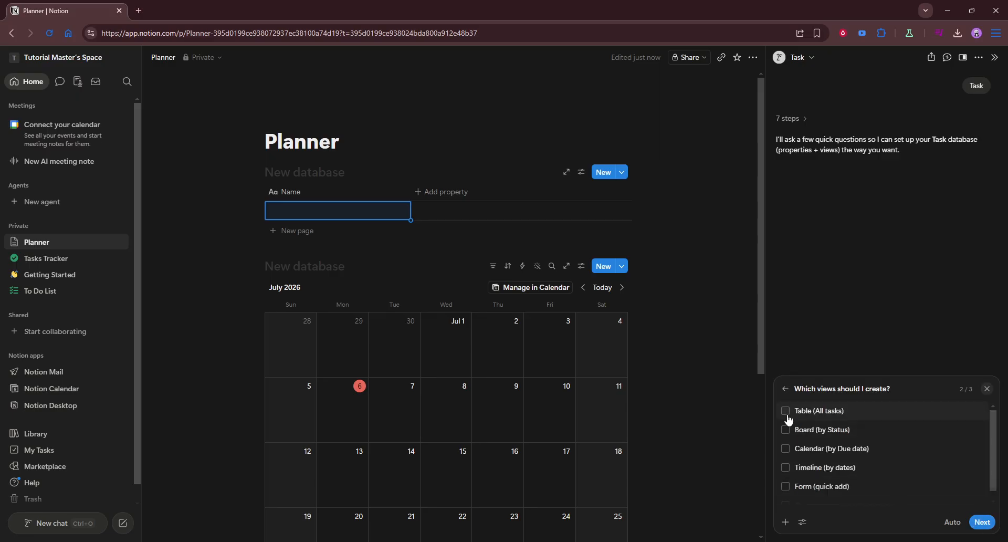
pyautogui.click(982, 522)
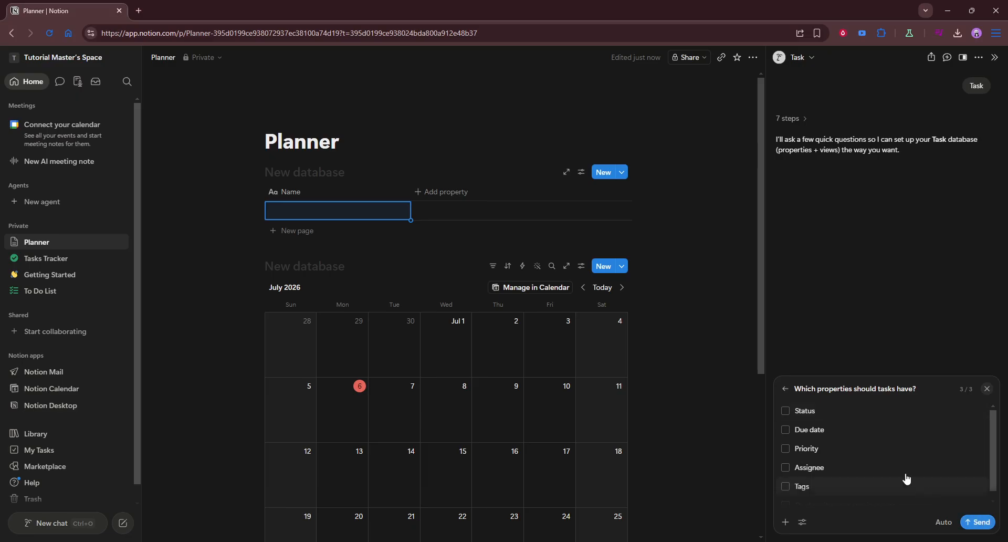
pyautogui.click(786, 429)
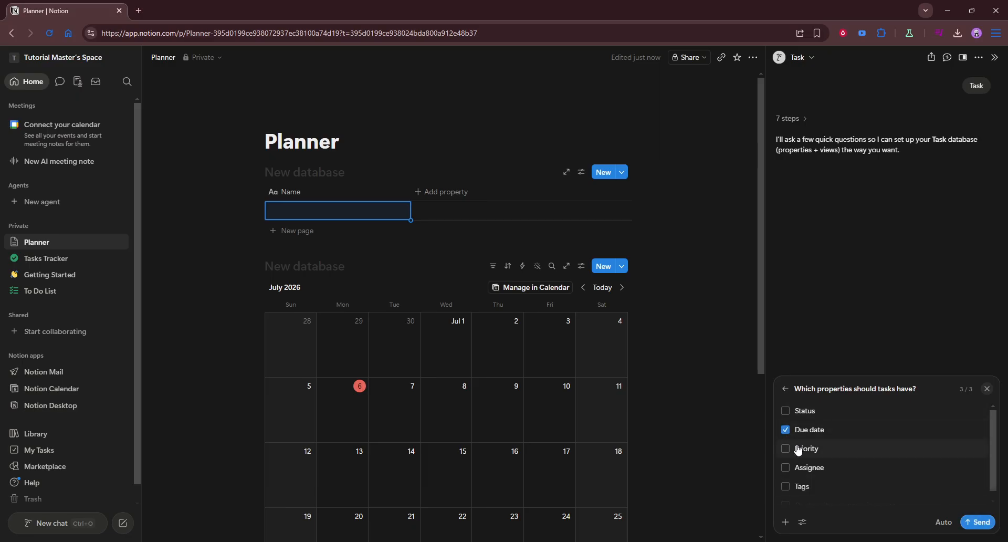
pyautogui.click(978, 522)
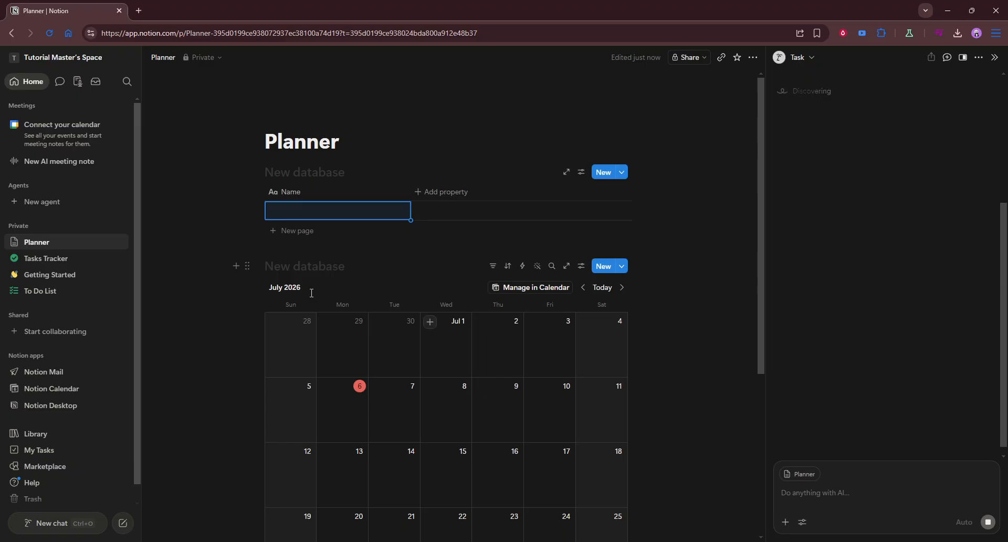
# - Open the view options menu beside the calendar database's title
pyautogui.scroll(-4, 449, 372)
pyautogui.scroll(3, 493, 301)
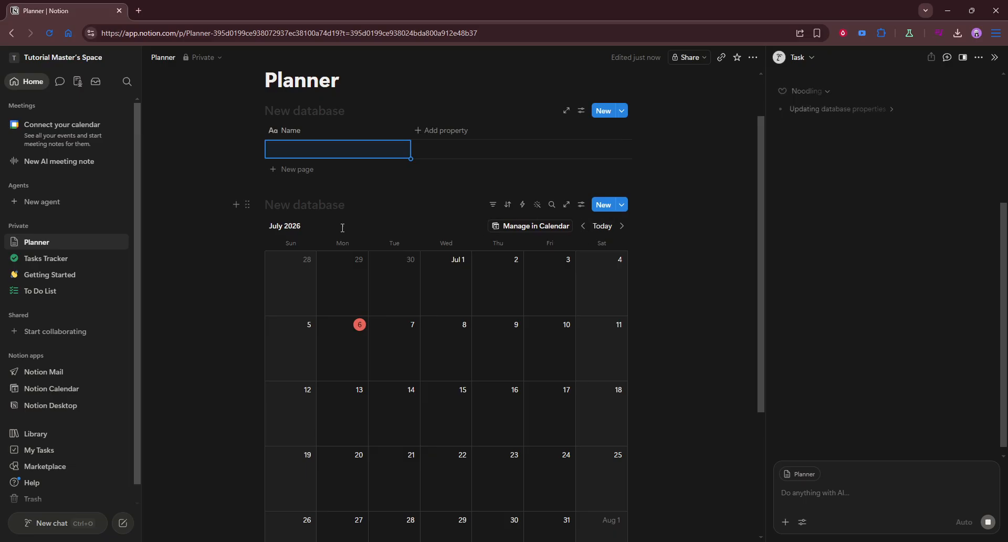
pyautogui.click(316, 204)
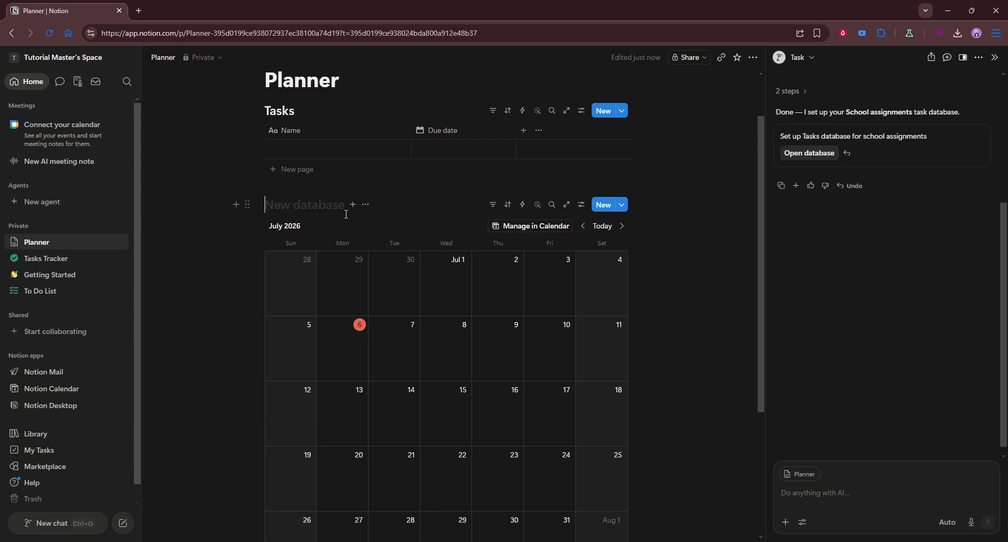
pyautogui.click(366, 205)
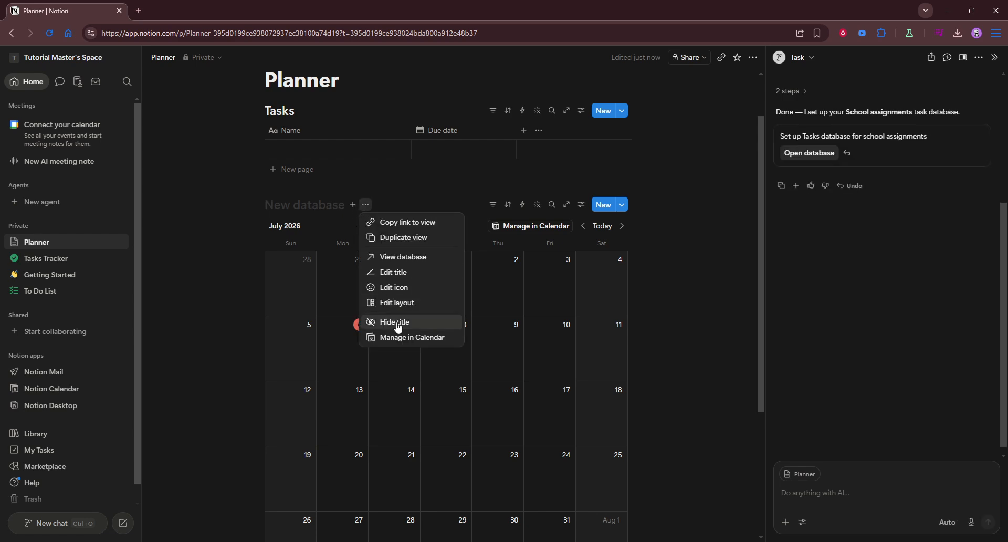